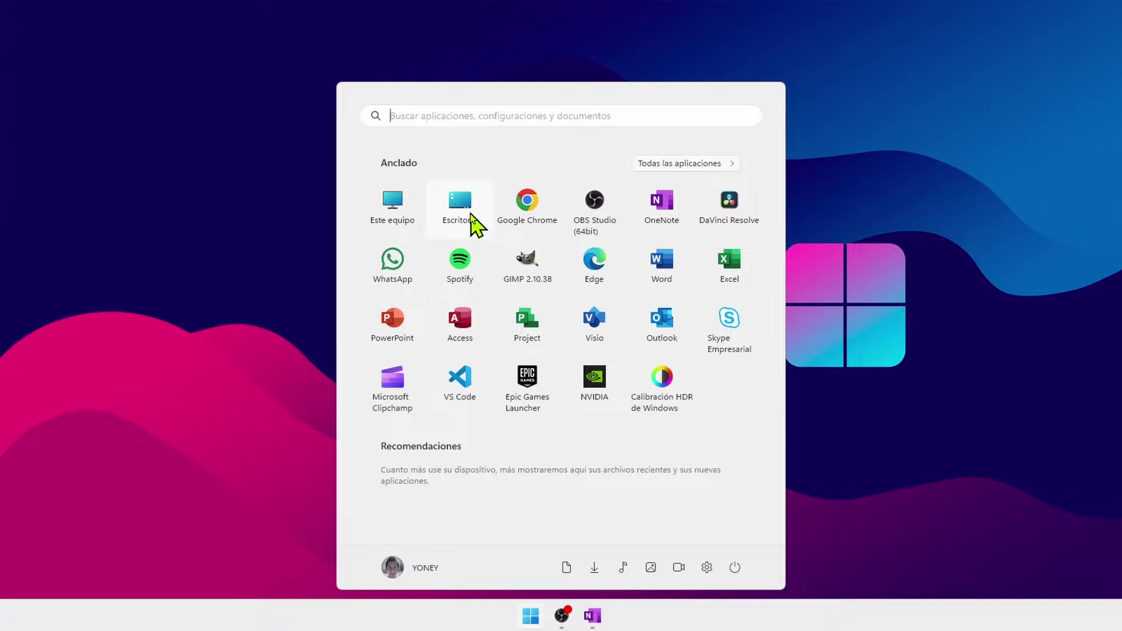
Step: Open the material folder located in the Escritorio folder
left_click(466, 214)
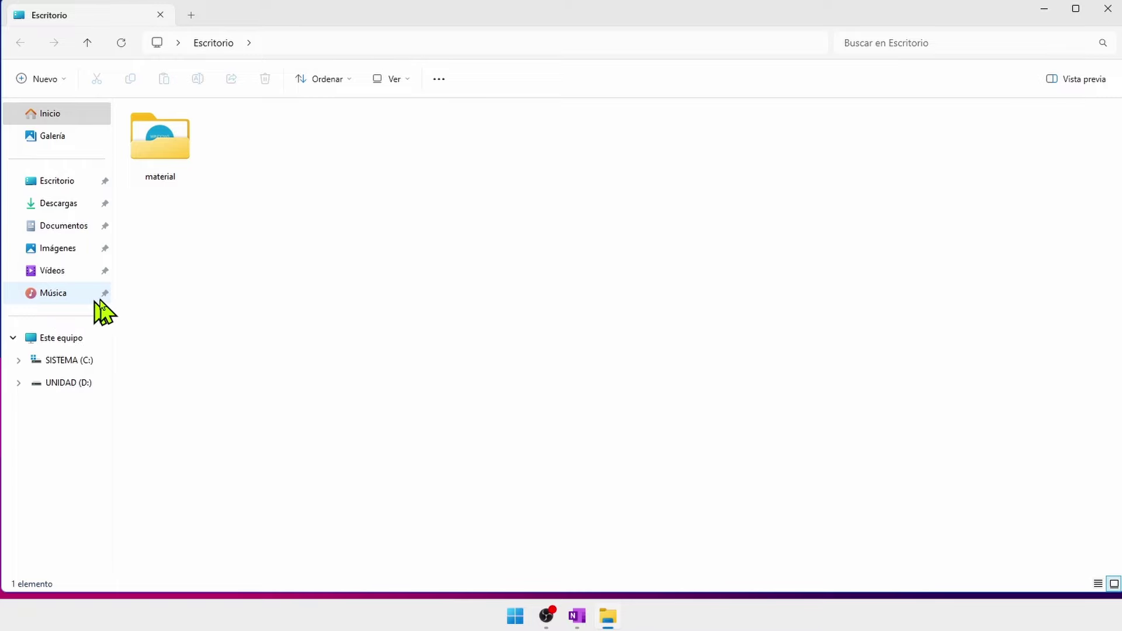
double_click(160, 163)
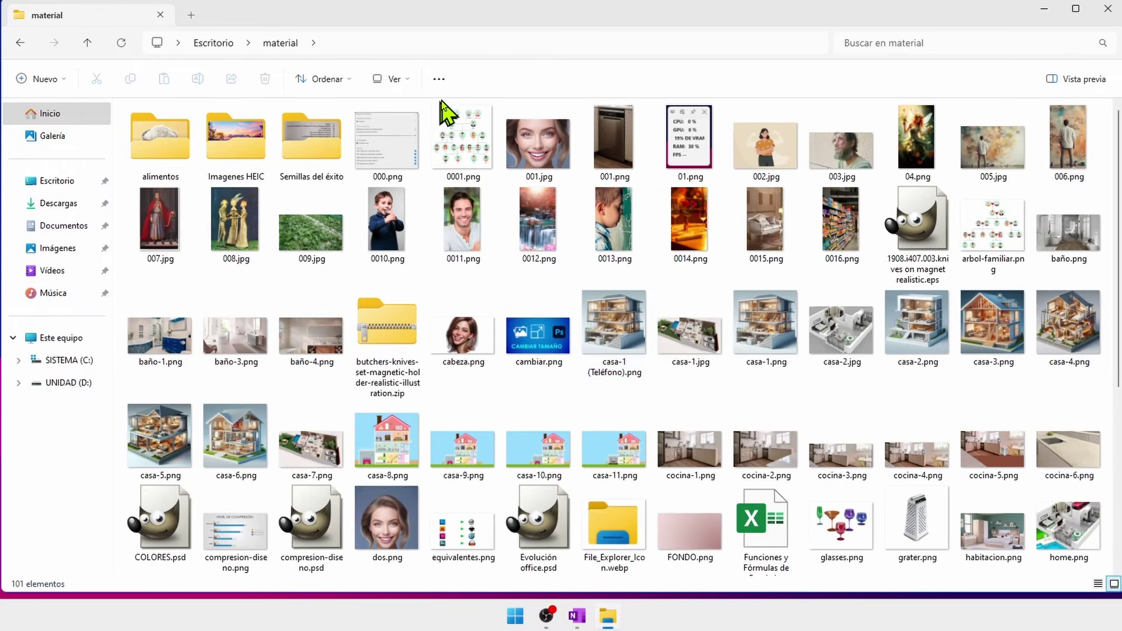
left_click(409, 82)
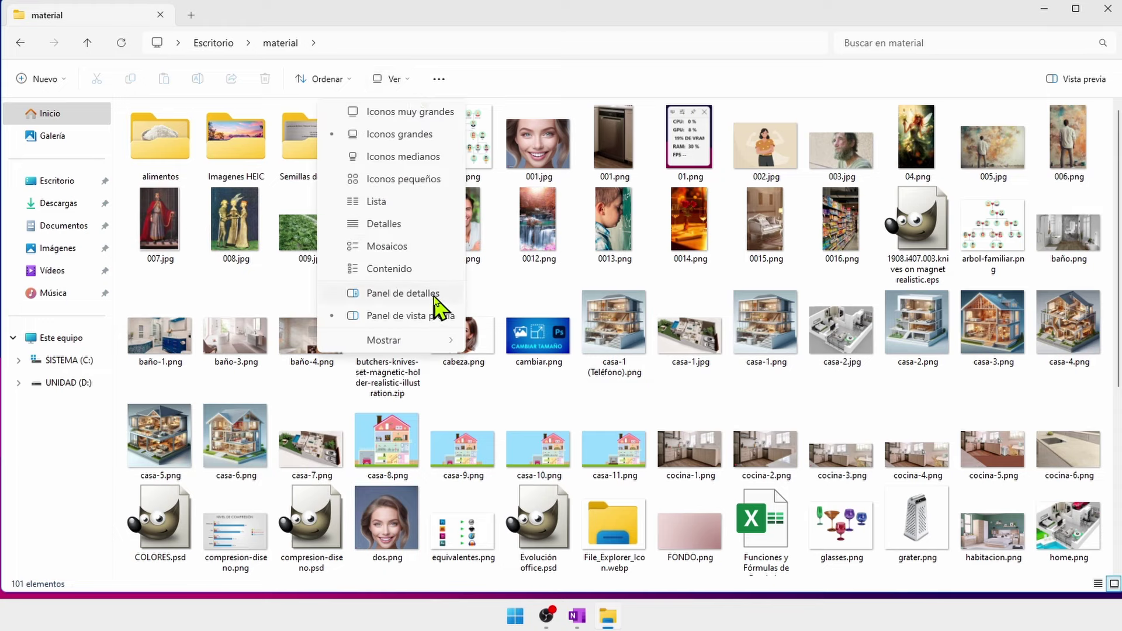
left_click(770, 29)
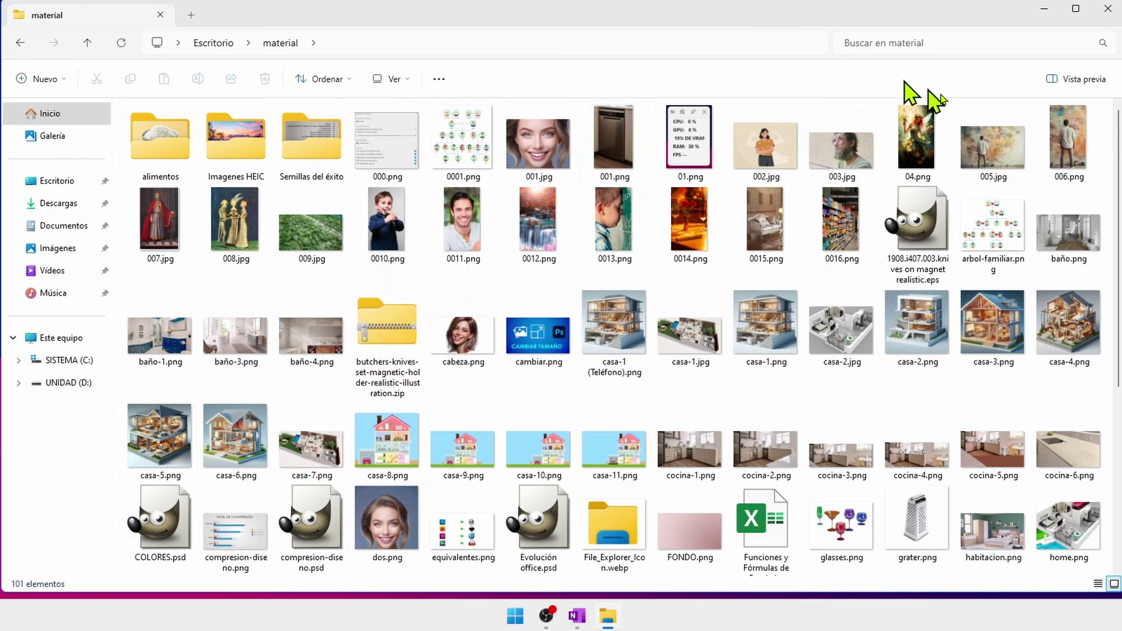
left_click(1080, 87)
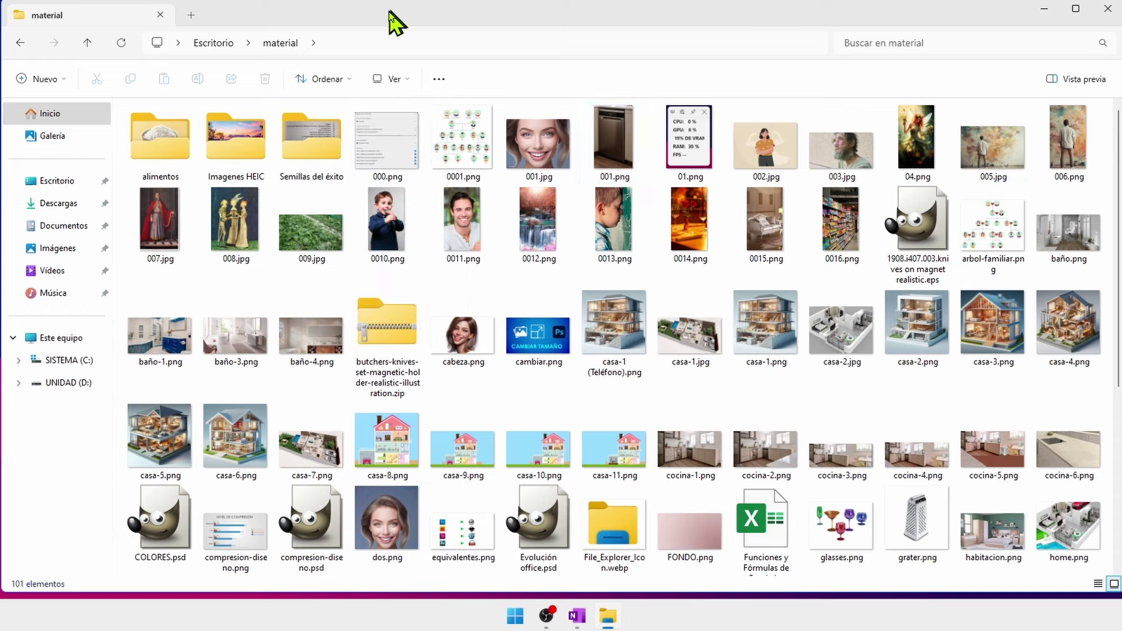
left_click(439, 79)
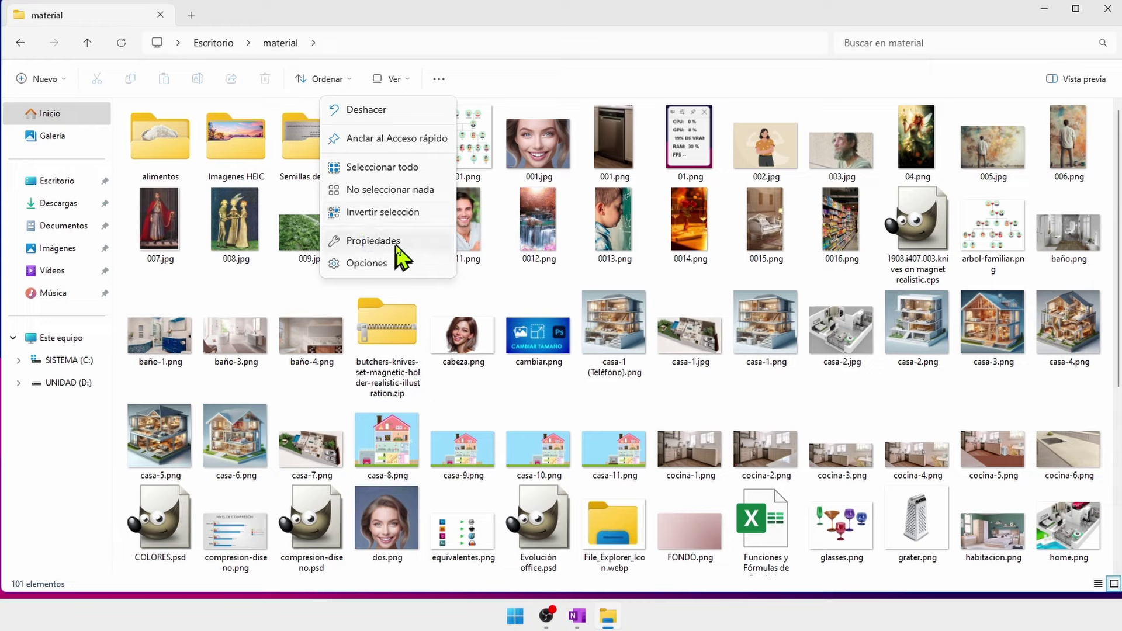
left_click(754, 27)
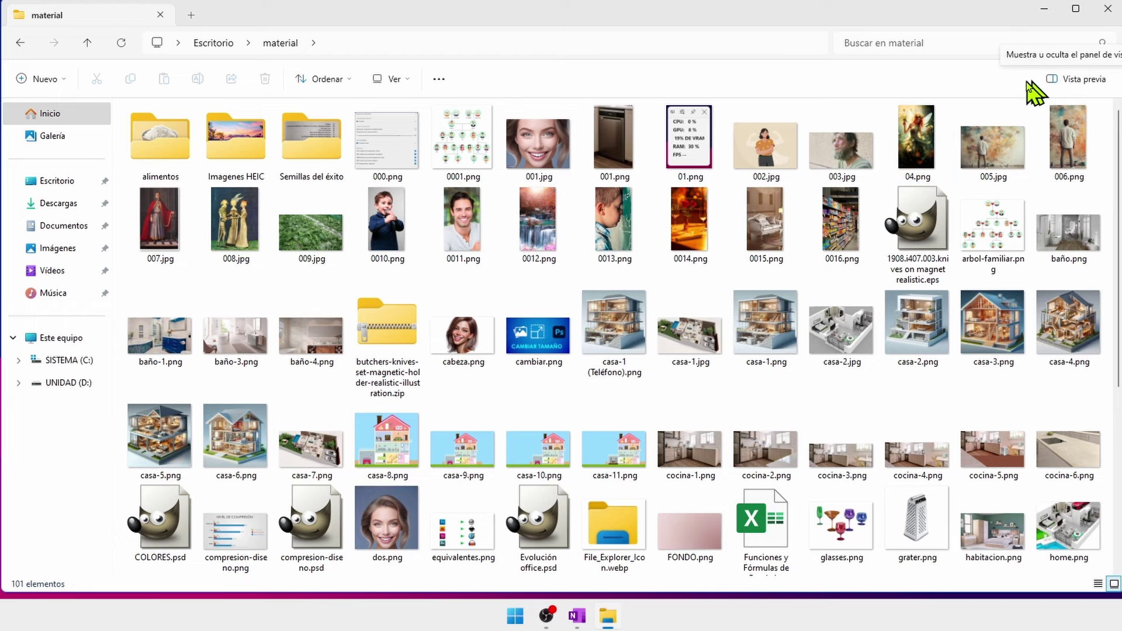
Step: Show the preview pane, preview 000.png and 0001.png, and widen the pane to enlarge the image
left_click(1089, 81)
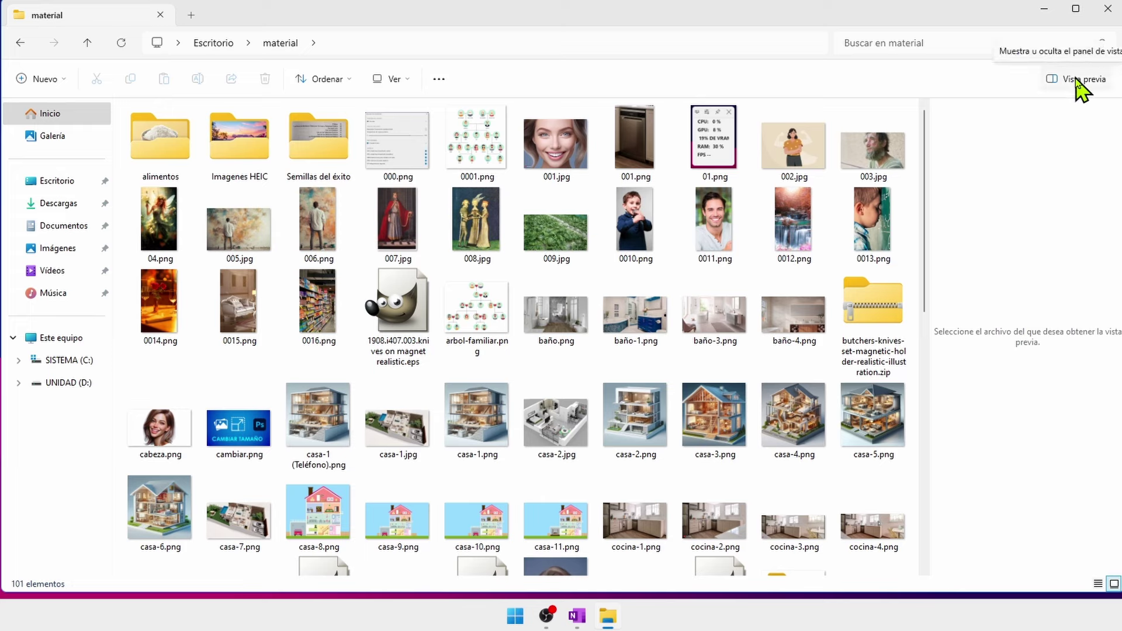
left_click(387, 152)
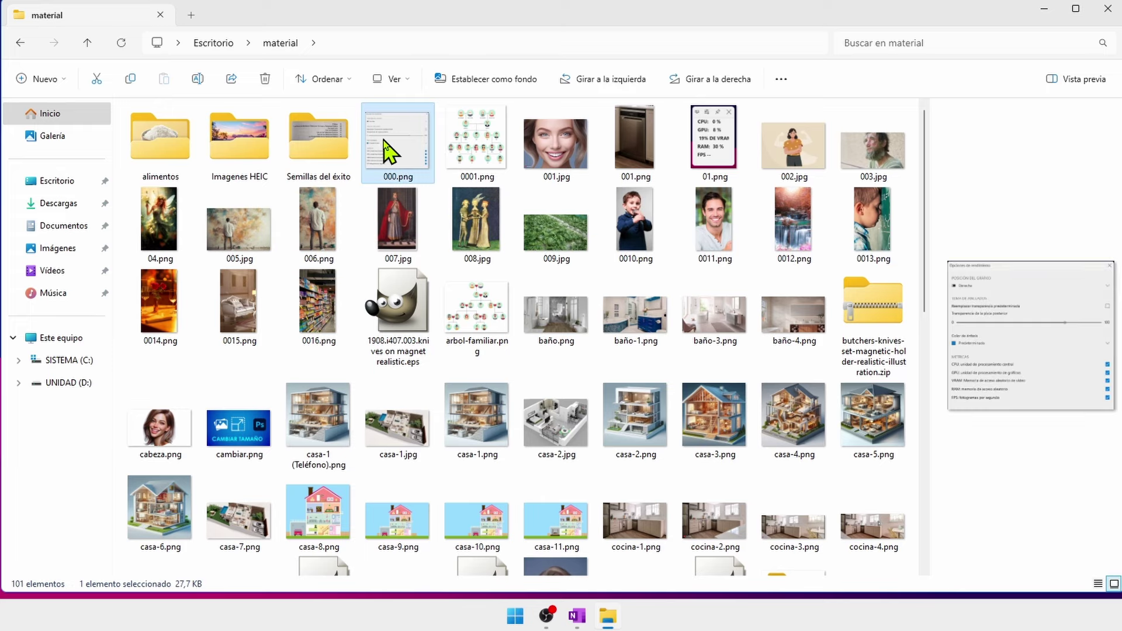
left_click(479, 153)
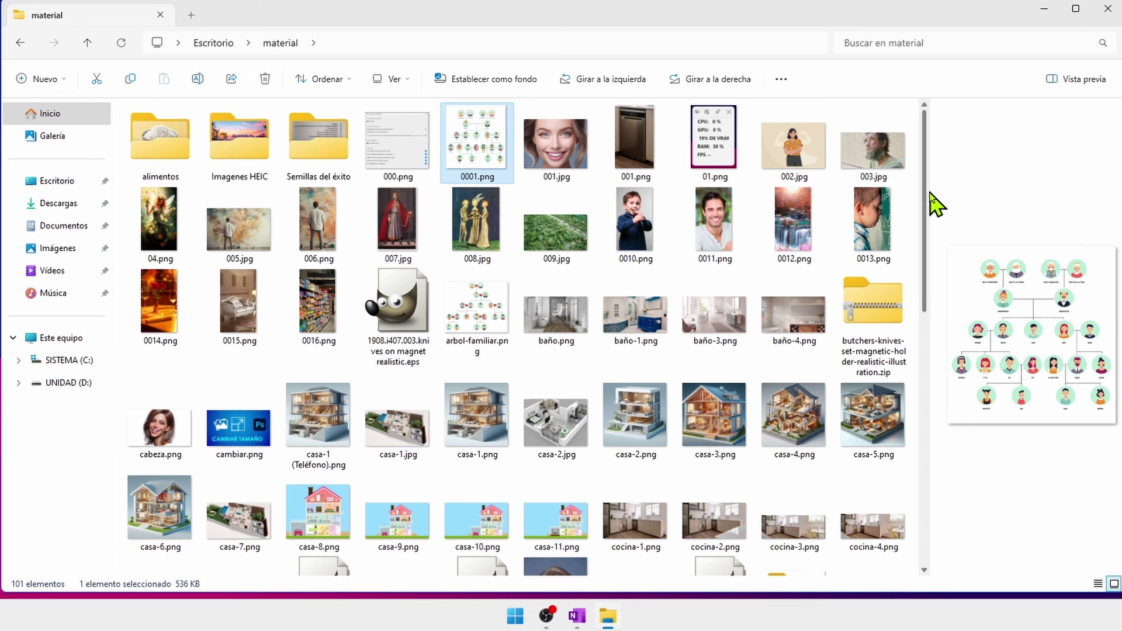
left_click_drag(931, 192, 748, 205)
Step: Preview the images 008.jpg, cabeza.png, baño-4.png, cambiar.png and casa-5.png one after another
left_click(628, 234)
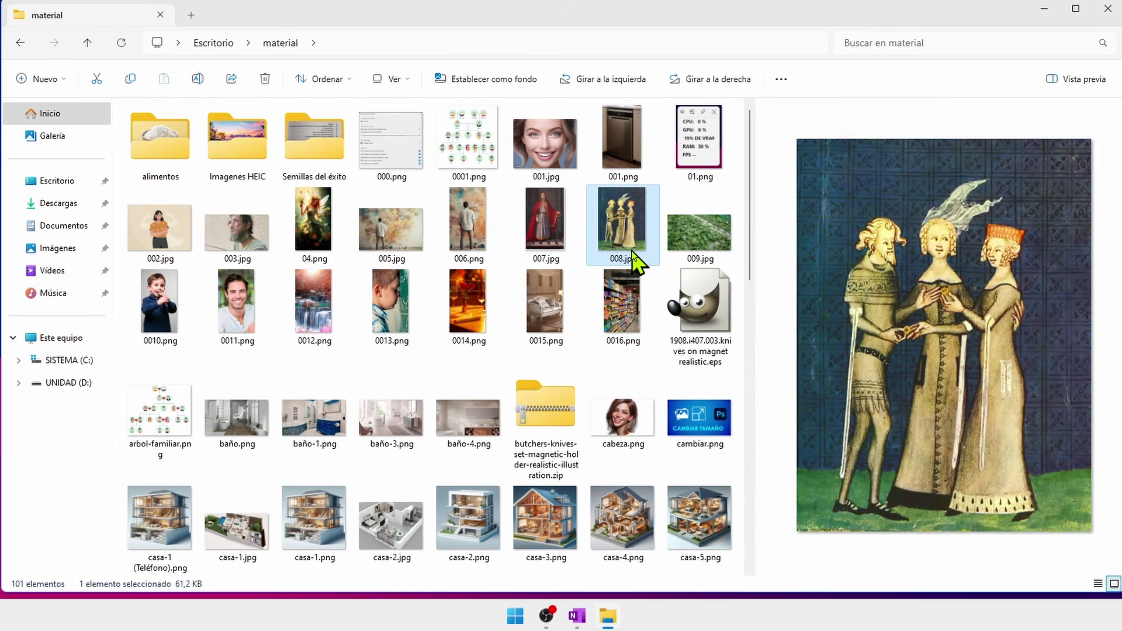
left_click(625, 434)
left_click(475, 435)
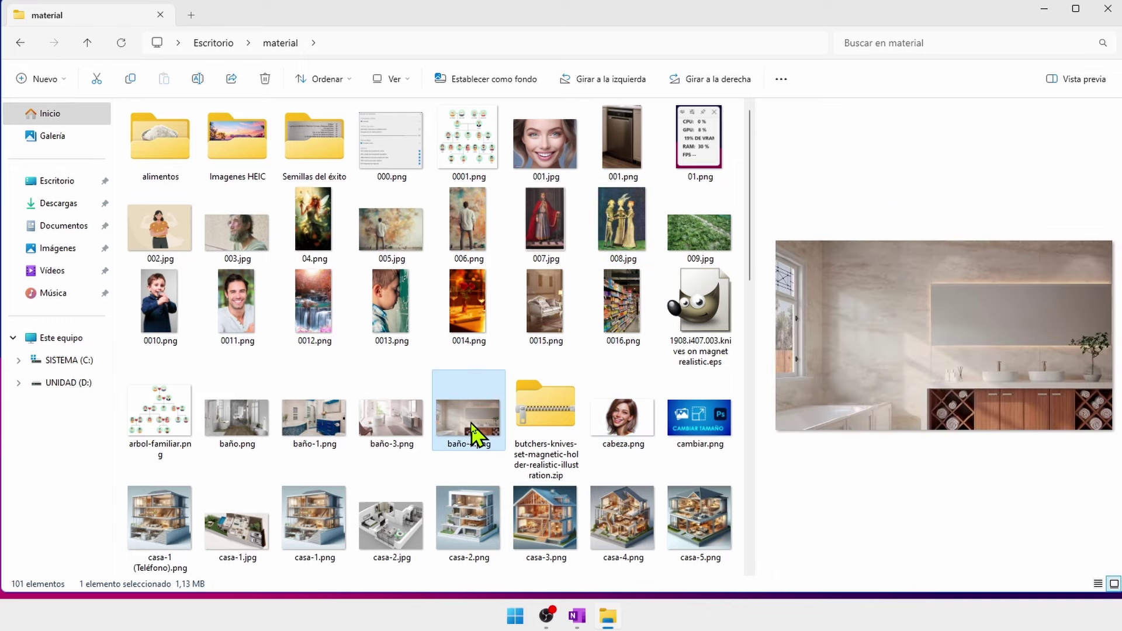
left_click(689, 432)
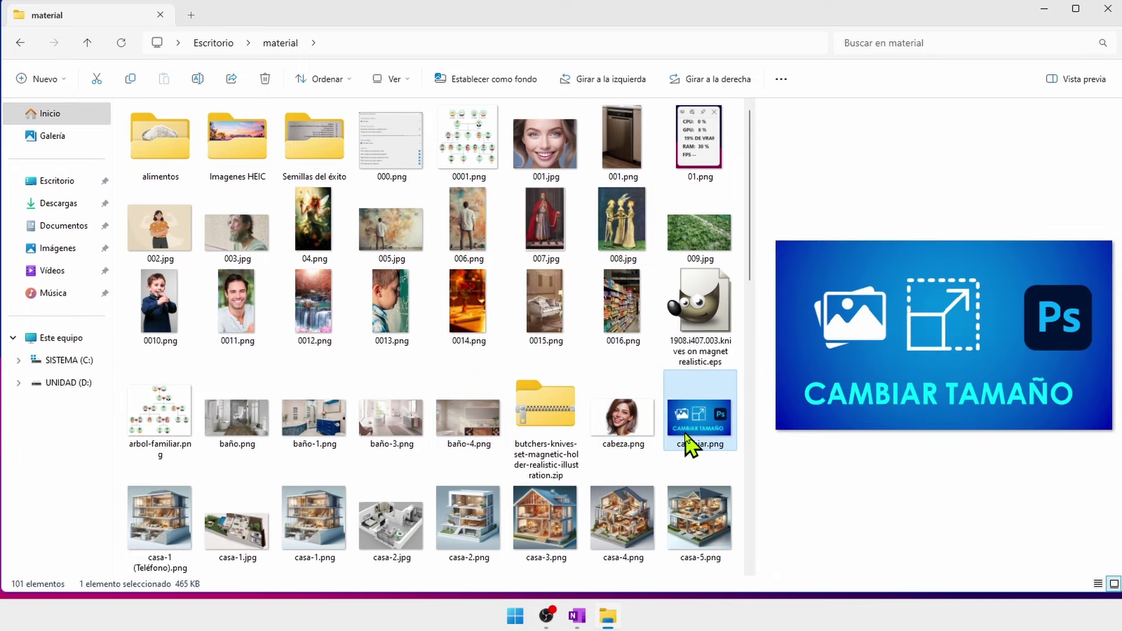
left_click(692, 510)
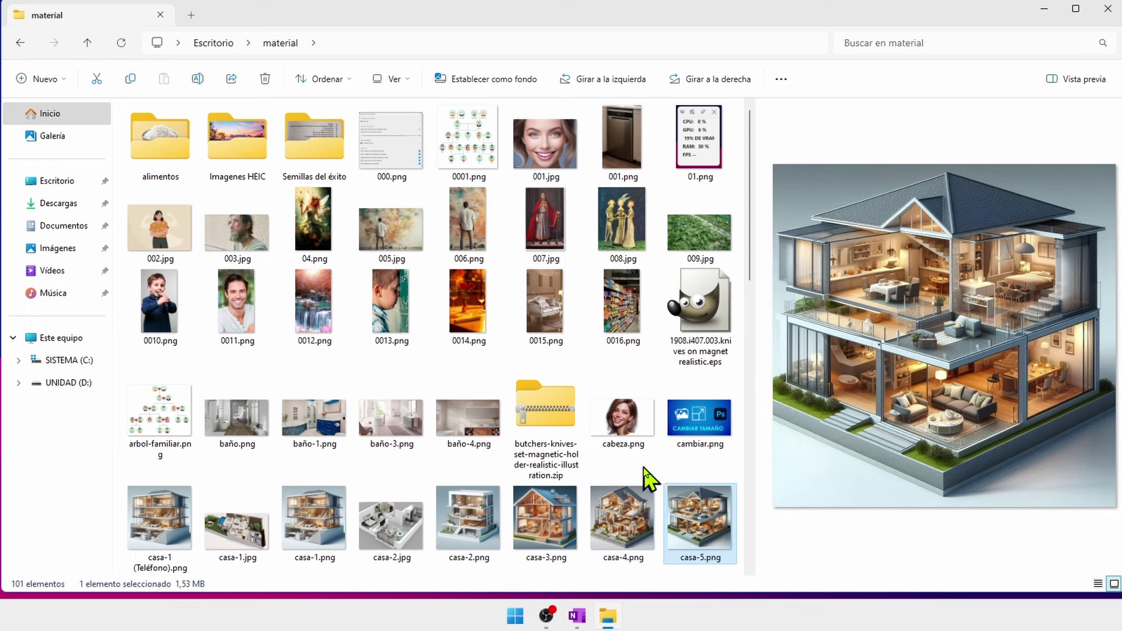
Step: Check the detailed file properties of casa-5.png, including its image dimensions, and close the properties window
right_click(693, 513)
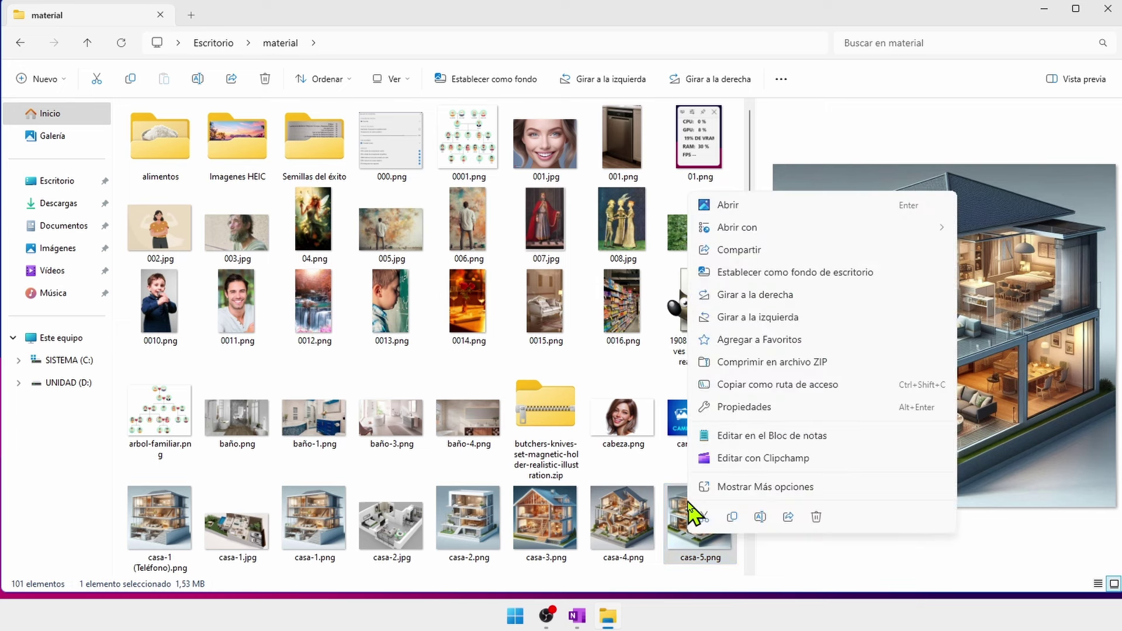
left_click(750, 412)
left_click(792, 264)
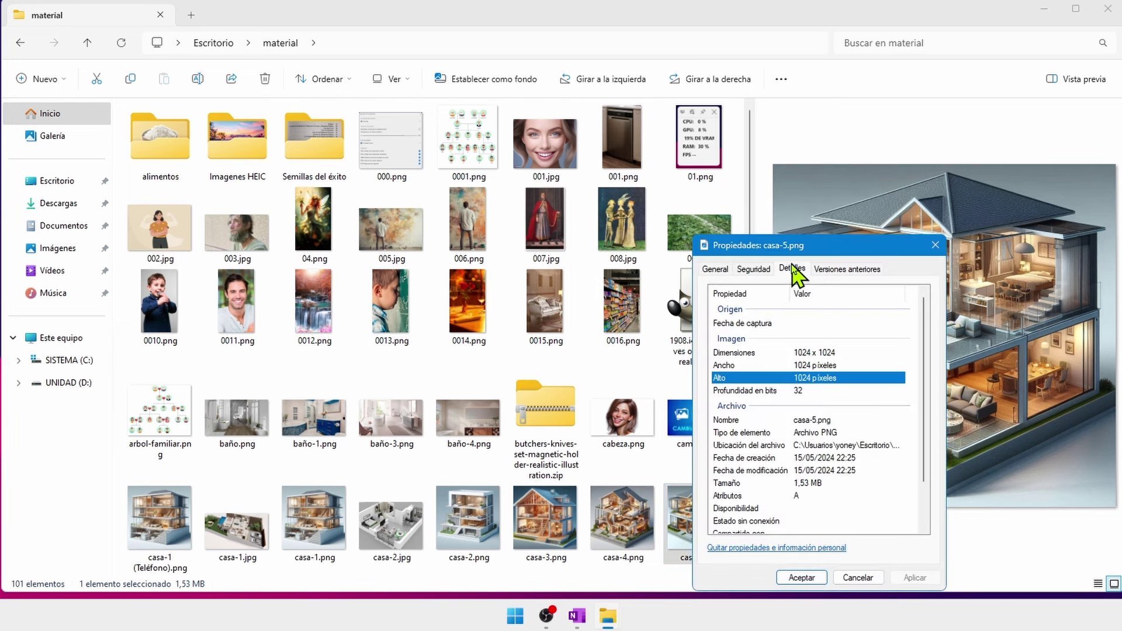
left_click_drag(803, 246, 572, 103)
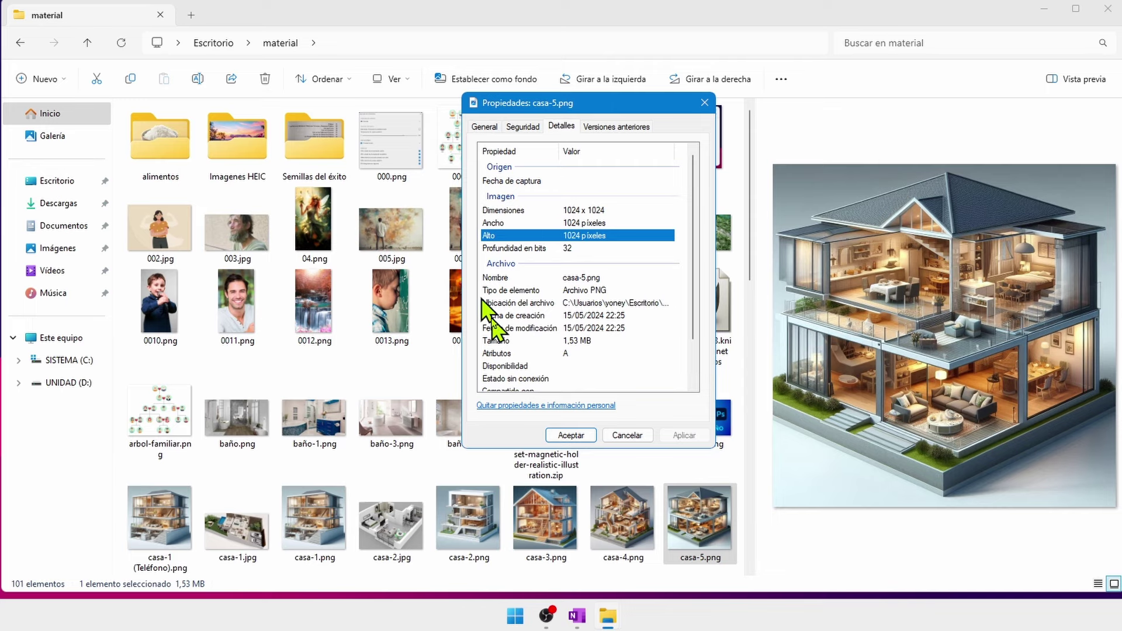
left_click(627, 437)
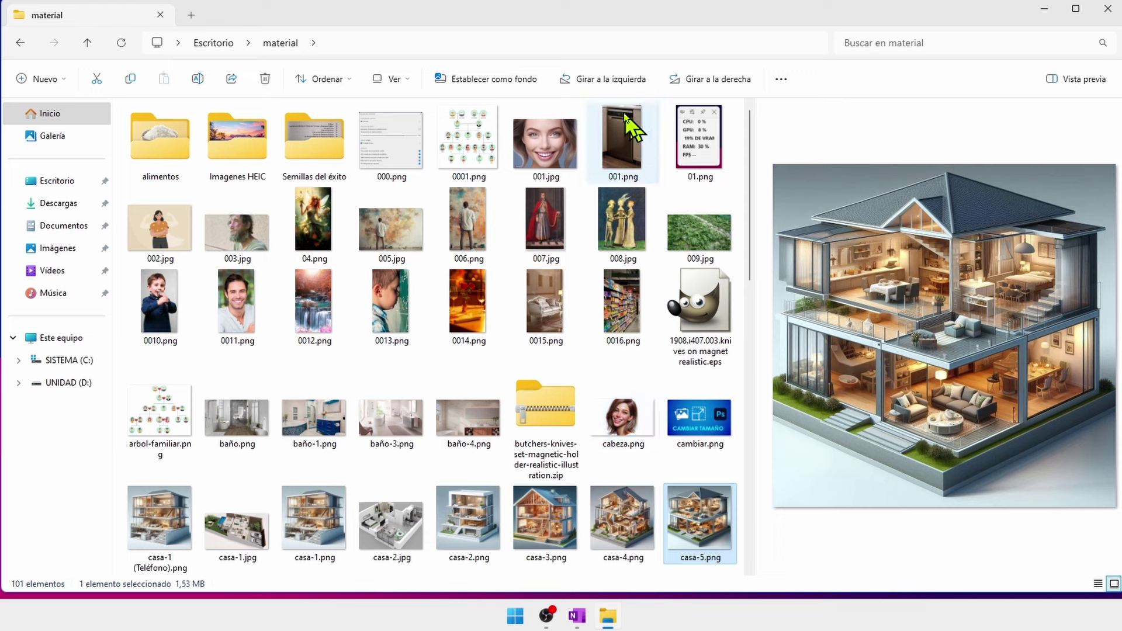
Step: Replace the preview pane with the details pane and display the details of La-Niña-de-sus-Ojos.pdf
left_click(405, 84)
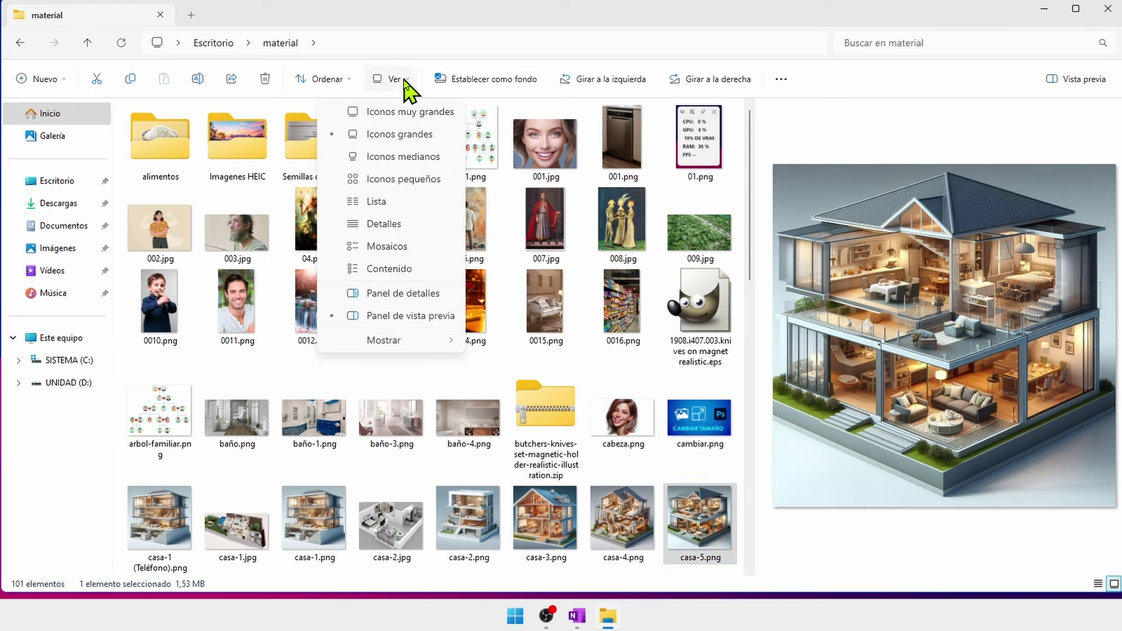
left_click(411, 294)
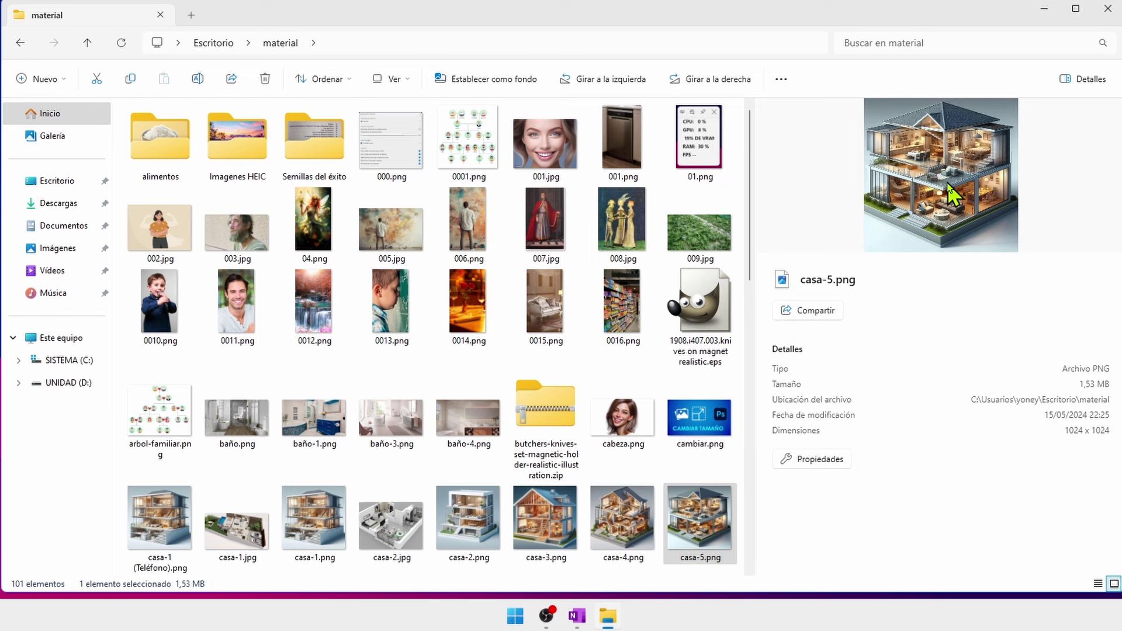
scroll(605, 419, "down", 10)
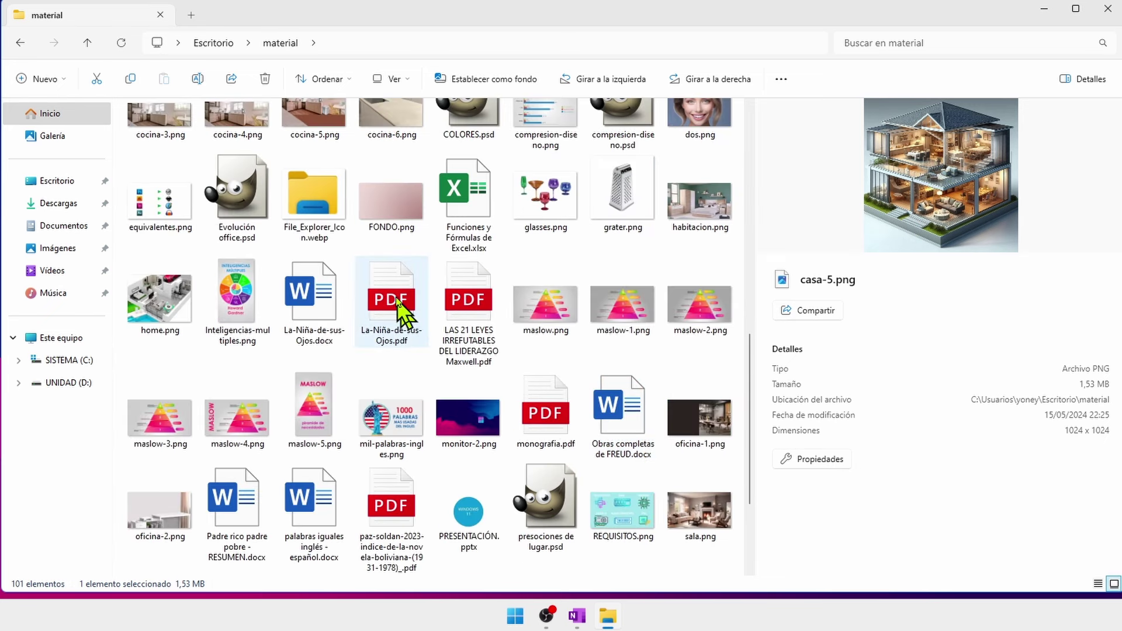
left_click(422, 310)
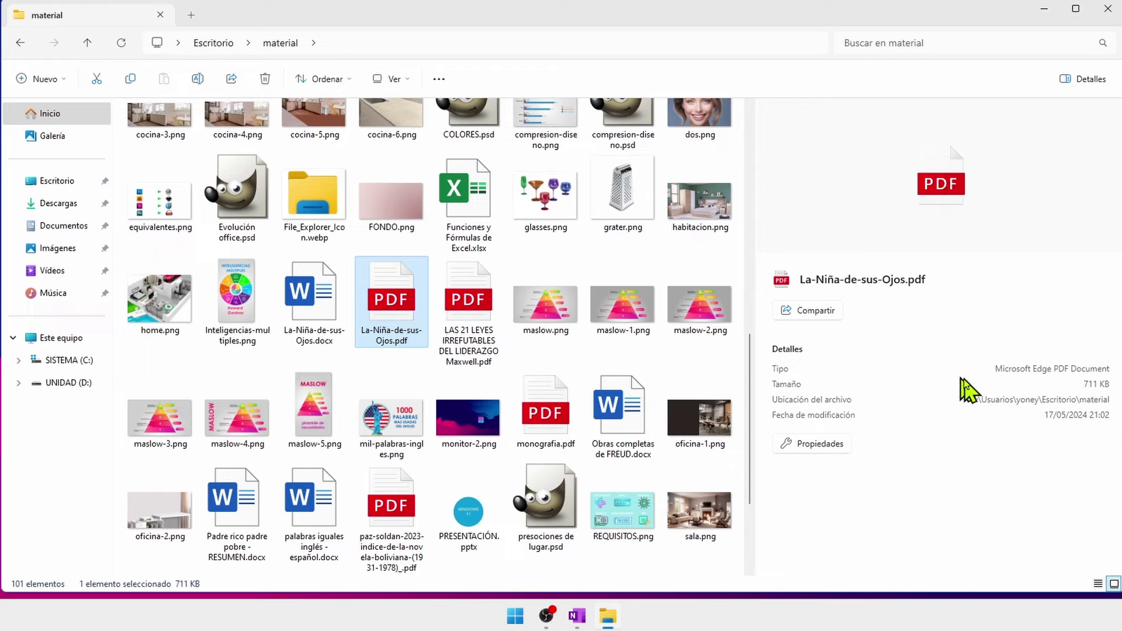
Step: Select 0015.png and examine its file size and dimensions in the details pane
scroll(562, 415, "up", 3)
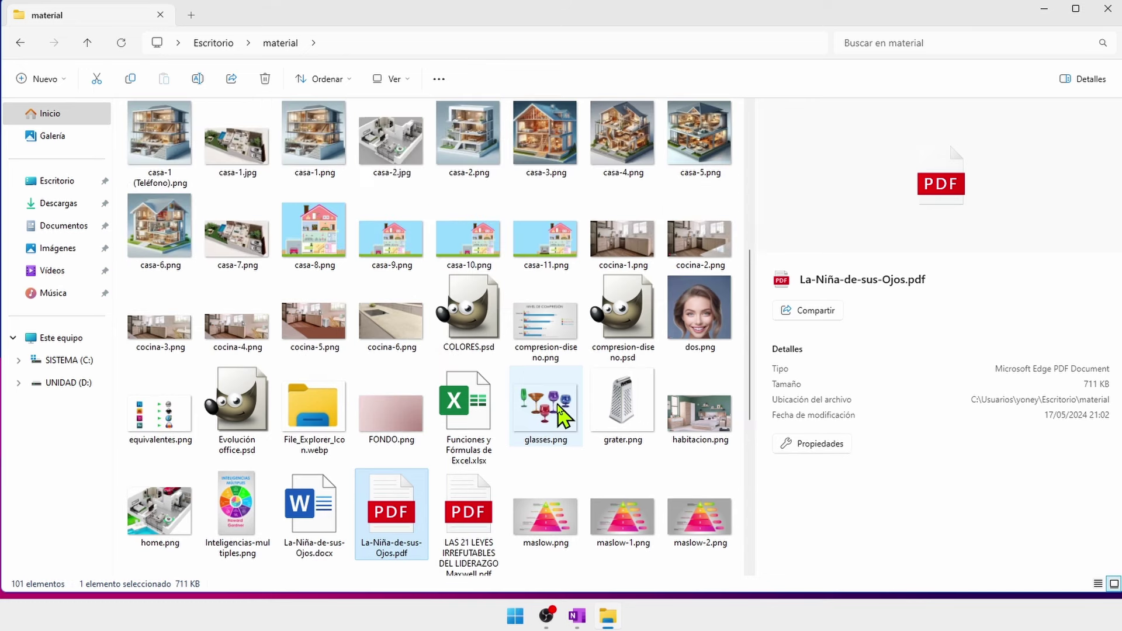
scroll(558, 410, "up", 5)
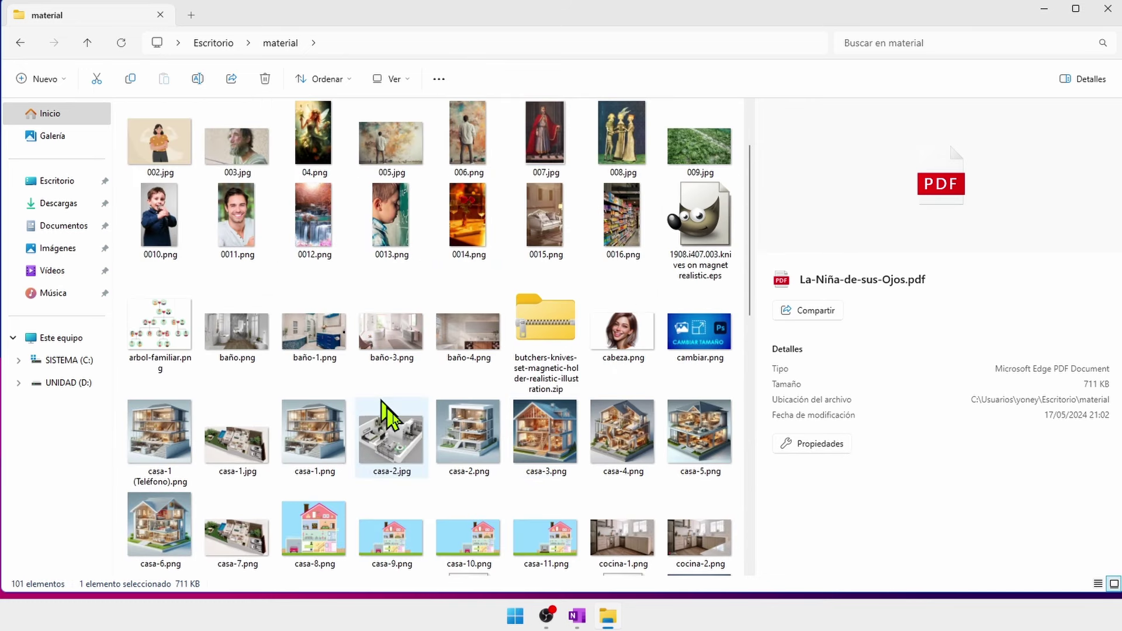
left_click(558, 218)
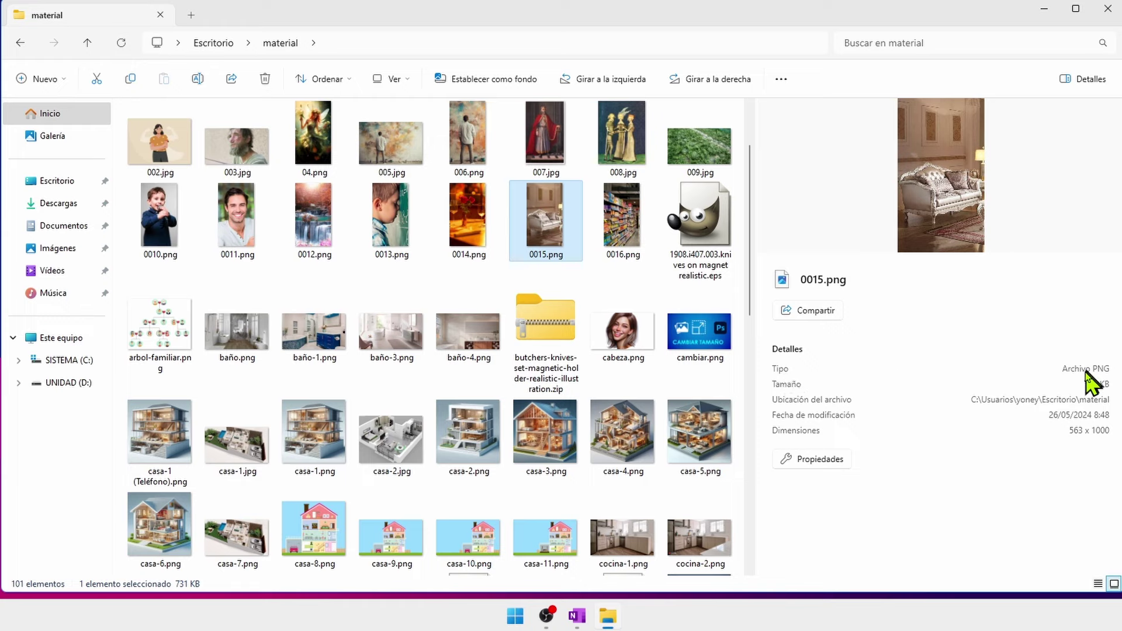
left_click(1096, 387)
left_click(1085, 433)
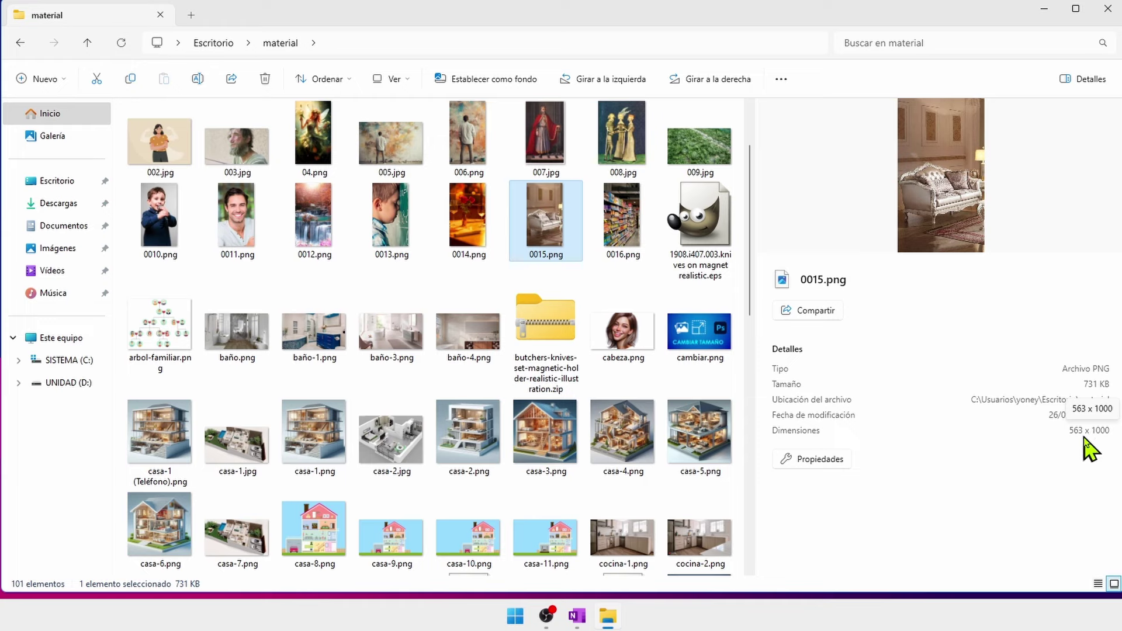
left_click(1080, 434)
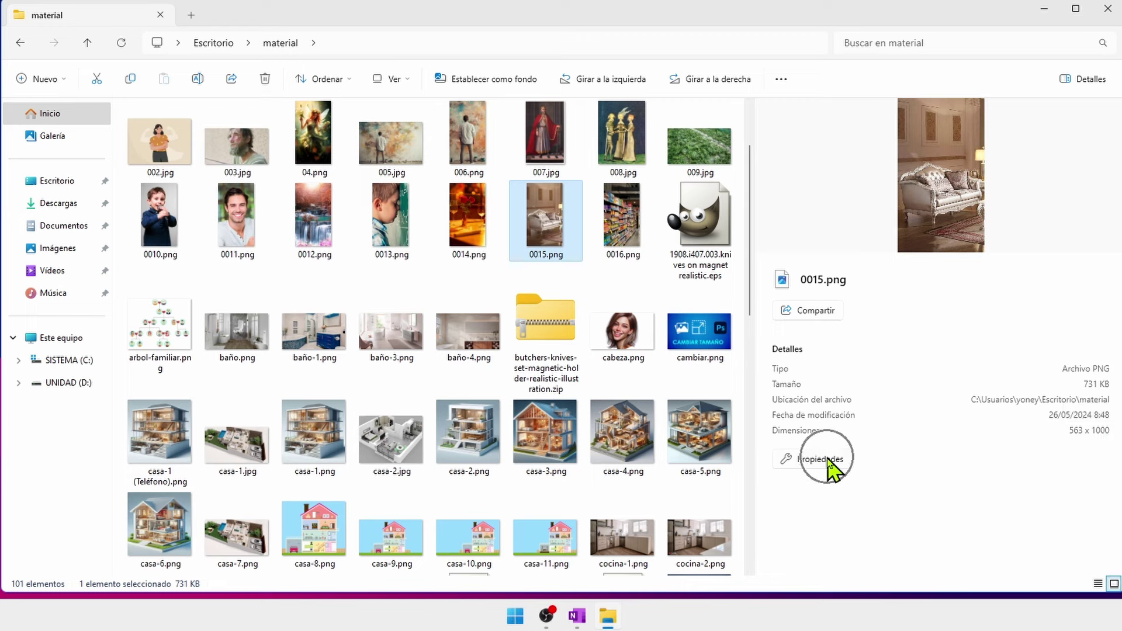
Step: Open the full properties of 0015.png from the details pane, check its image details and close them
left_click(827, 458)
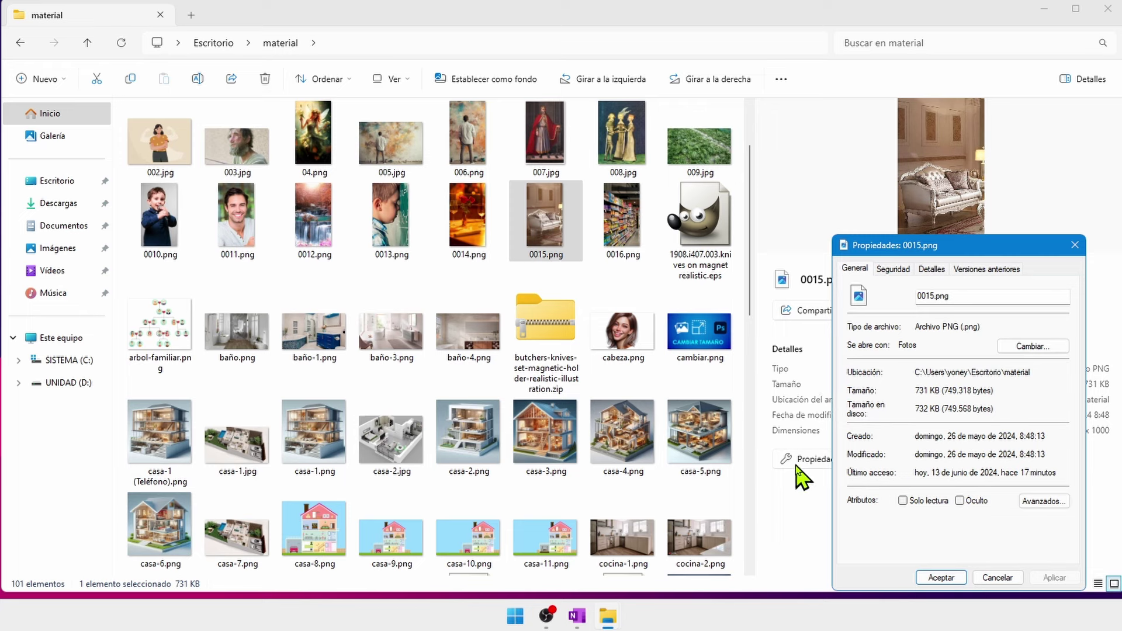
left_click(931, 269)
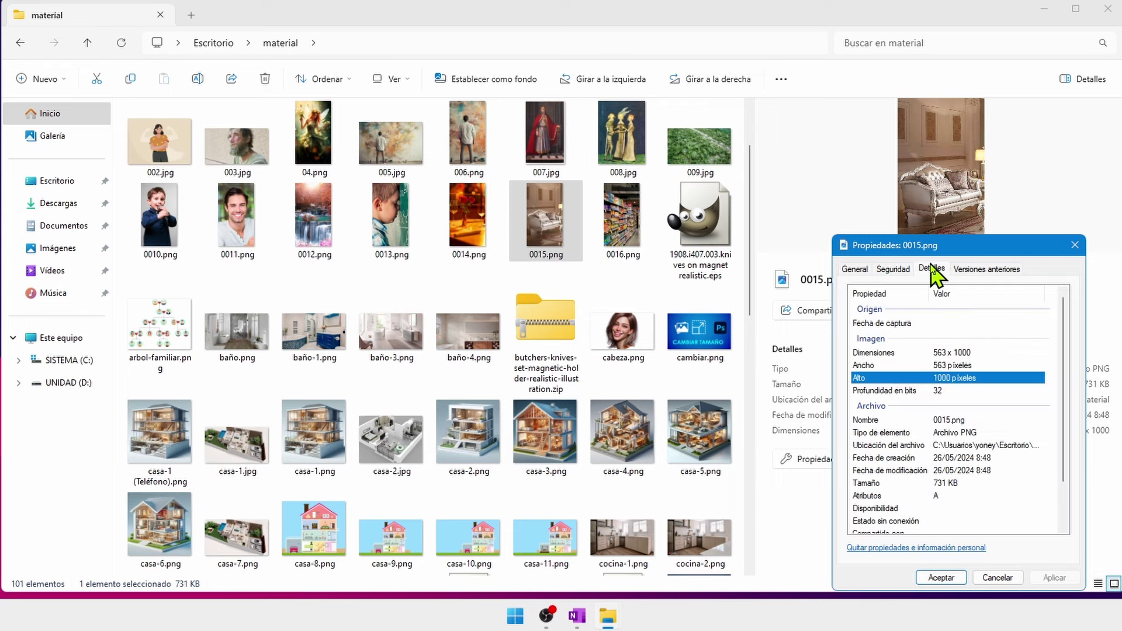
left_click(1076, 245)
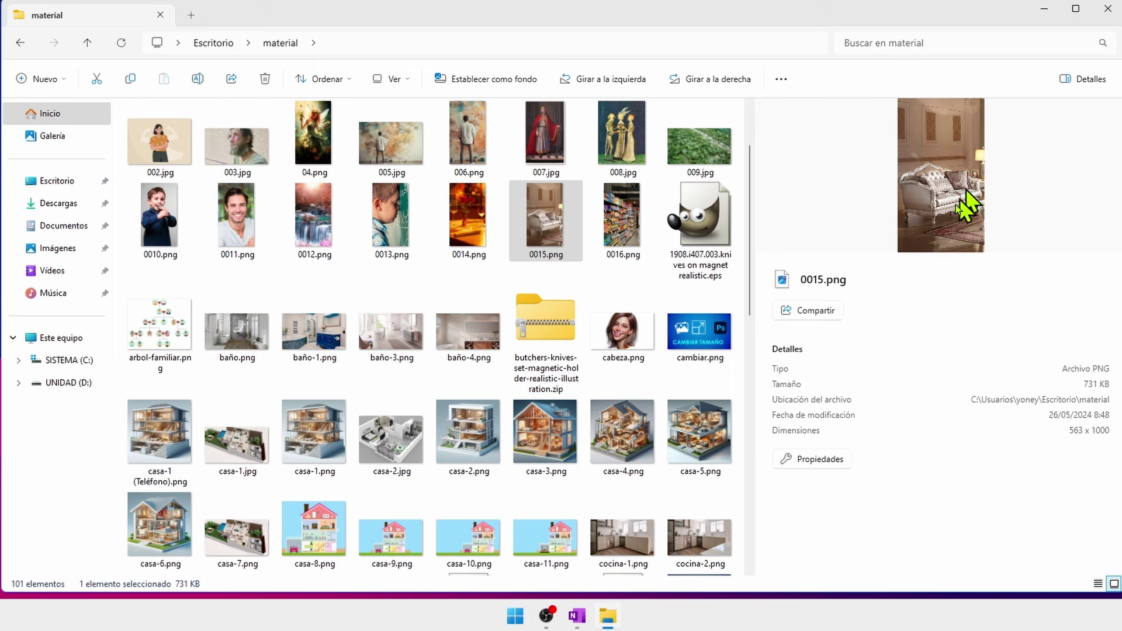
Step: Hide the details pane, select casa-2.png, and show the pane again for that image
left_click(1092, 78)
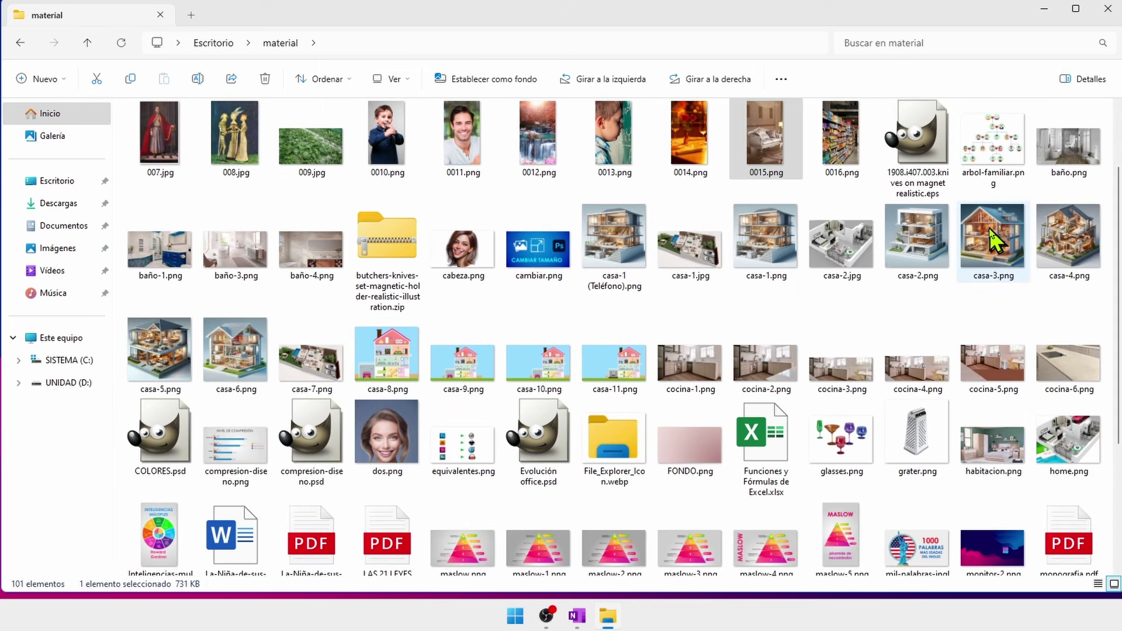
left_click(911, 240)
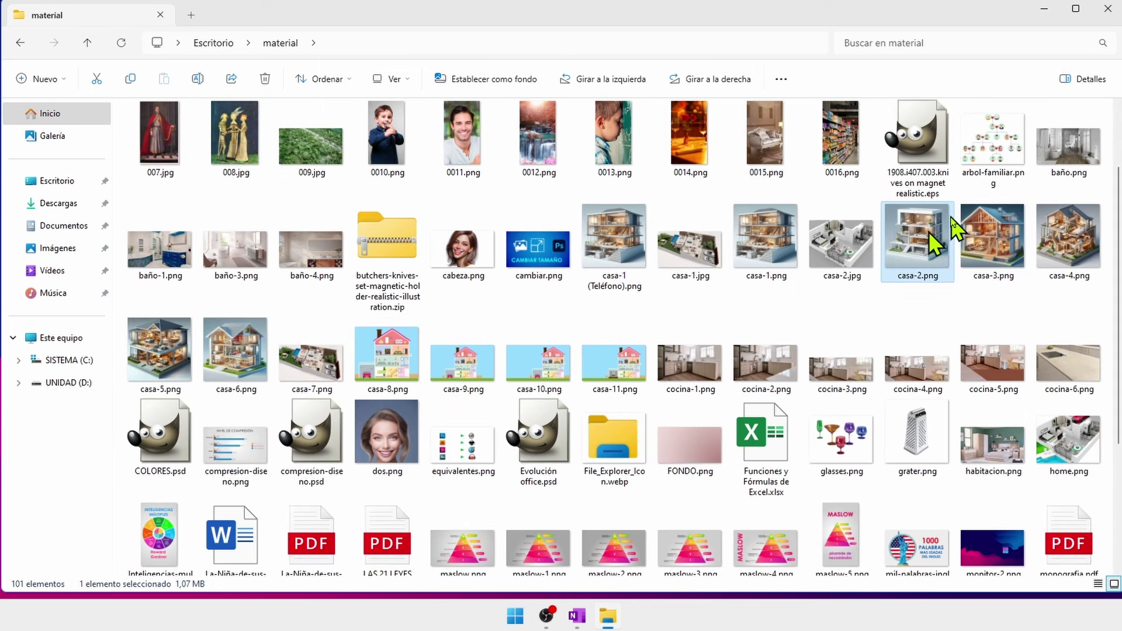
left_click(1092, 78)
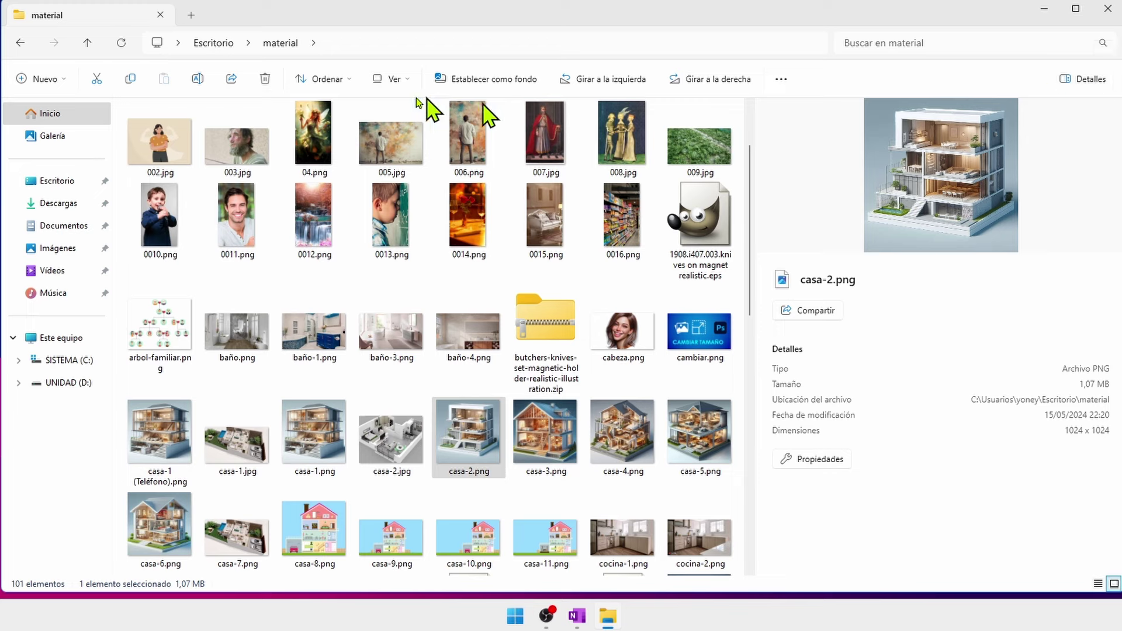
Step: Switch from the details pane to the preview pane for casa-2.png, and hide the preview pane
left_click(409, 81)
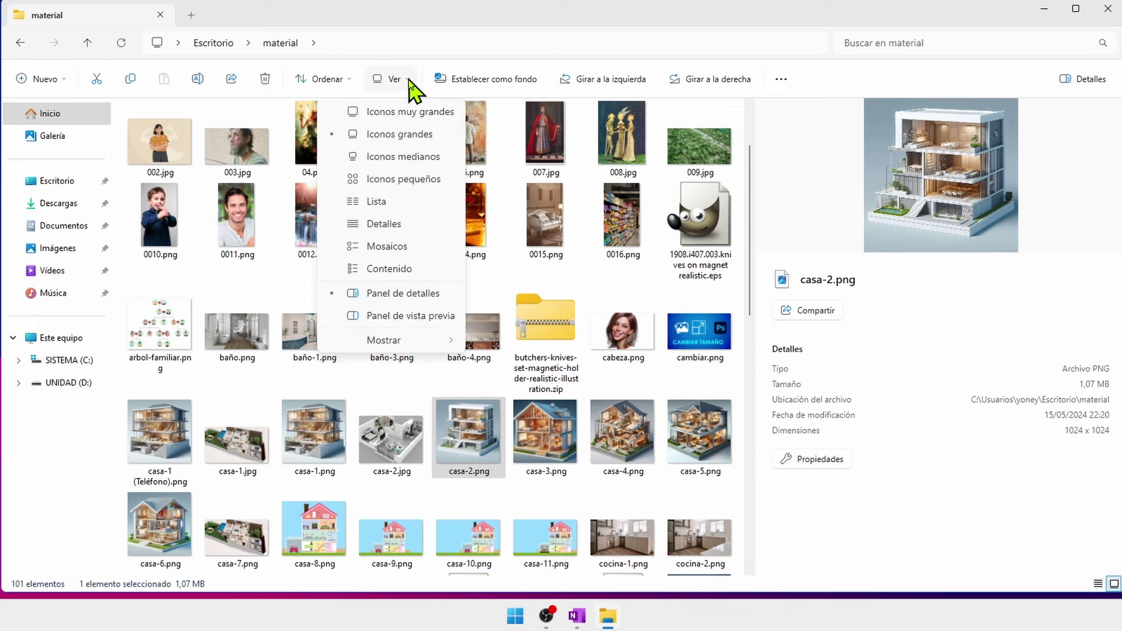
left_click(410, 316)
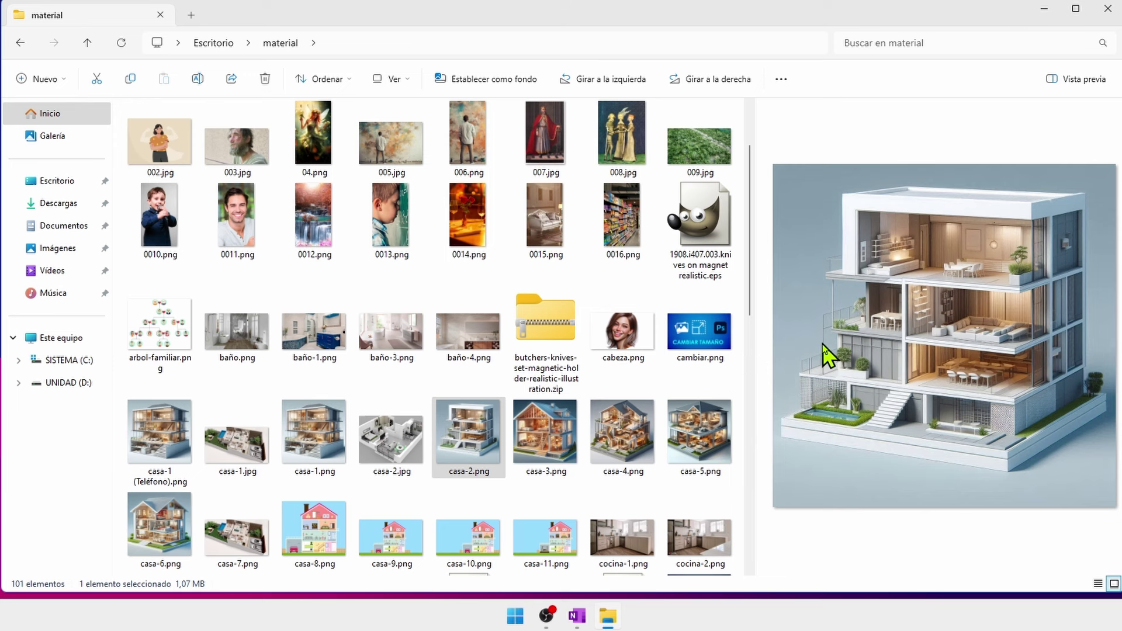
left_click(1097, 81)
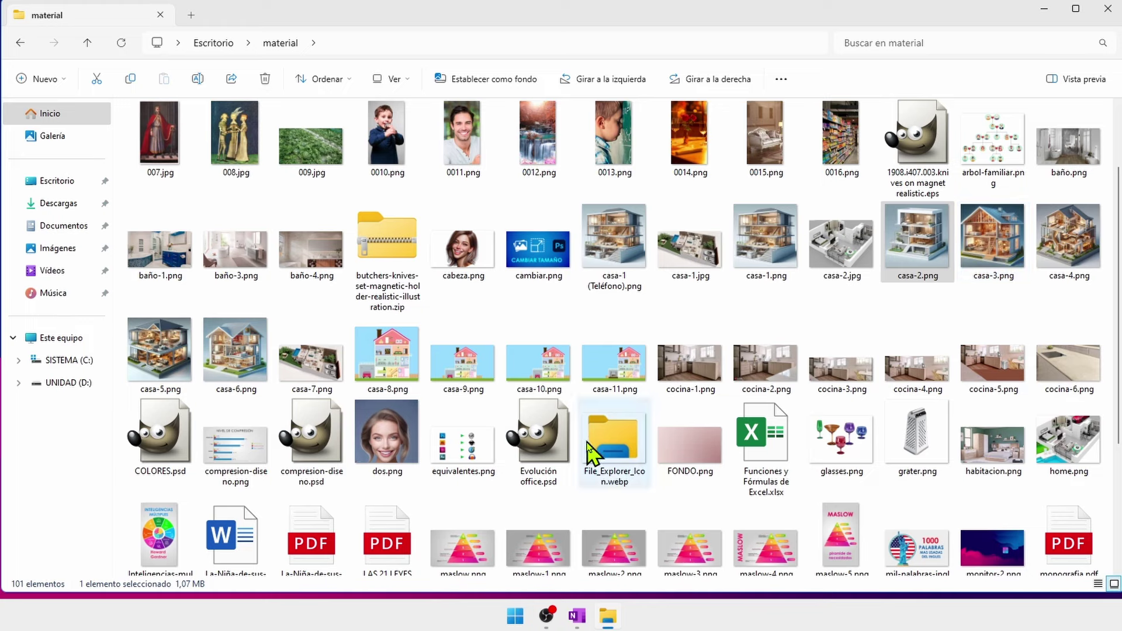
Step: Open casa-8.png in the Photos viewer to look at the image, and close the viewer
right_click(395, 349)
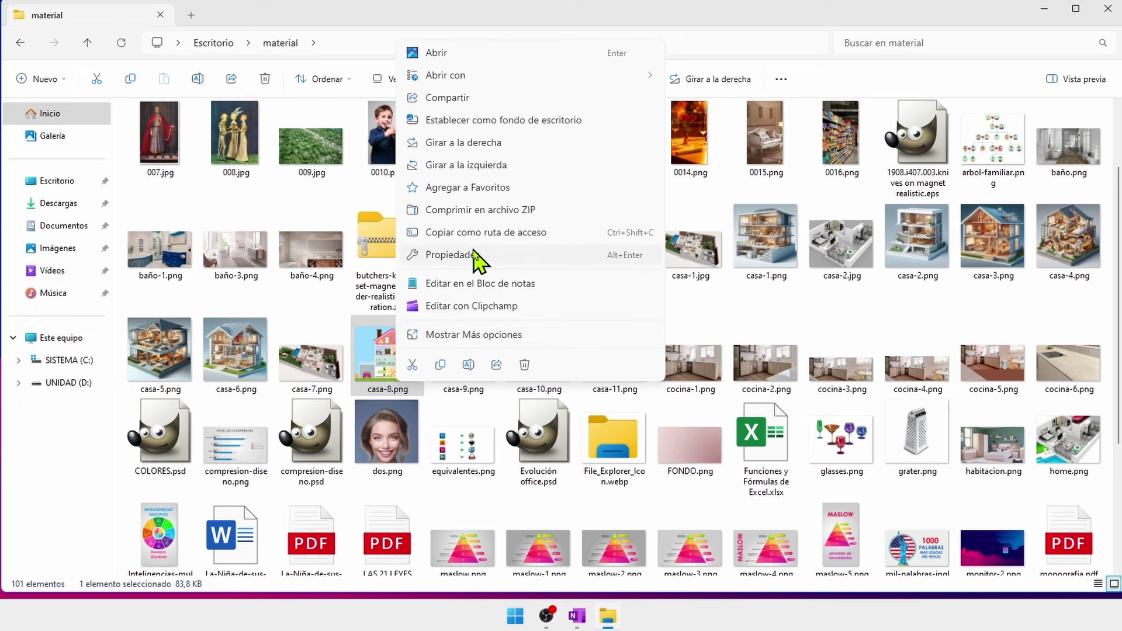
left_click(657, 25)
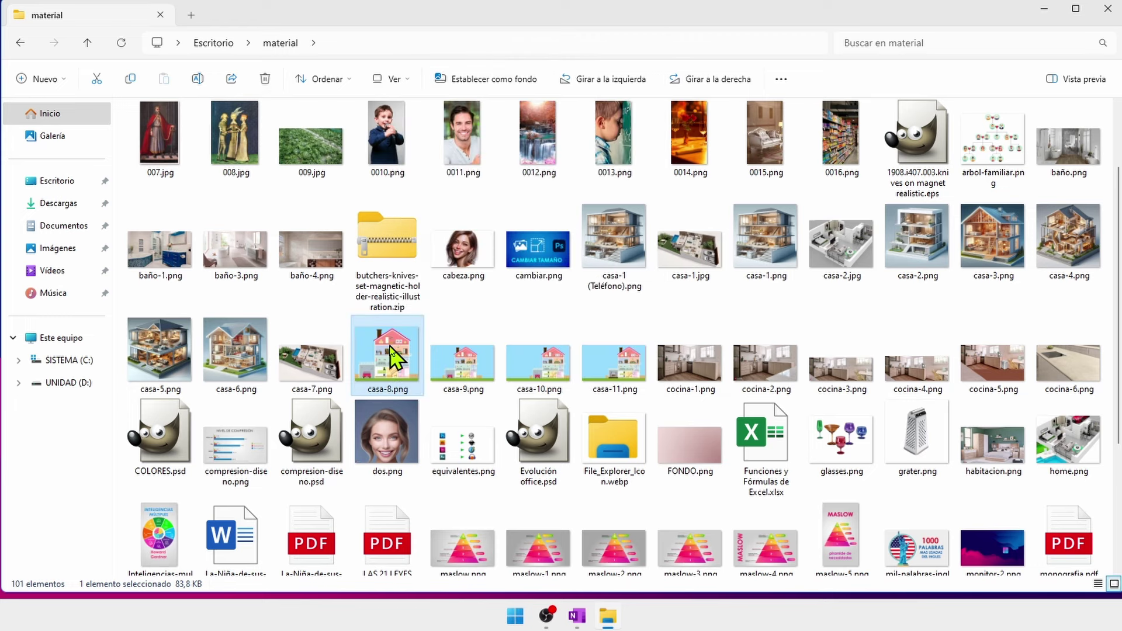
double_click(395, 354)
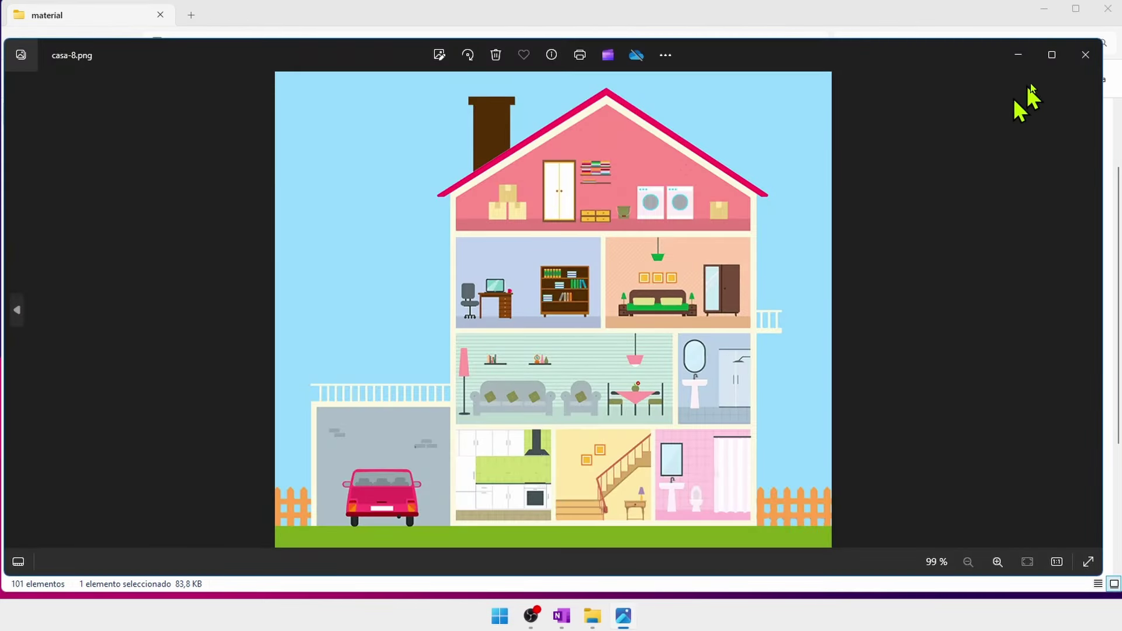
left_click(1093, 61)
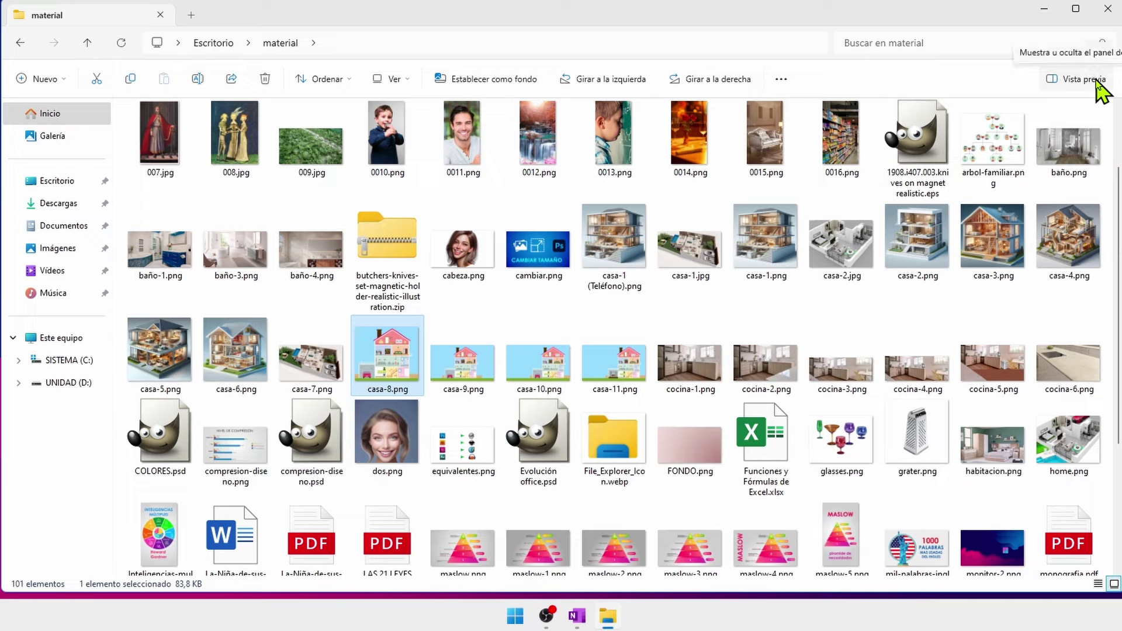